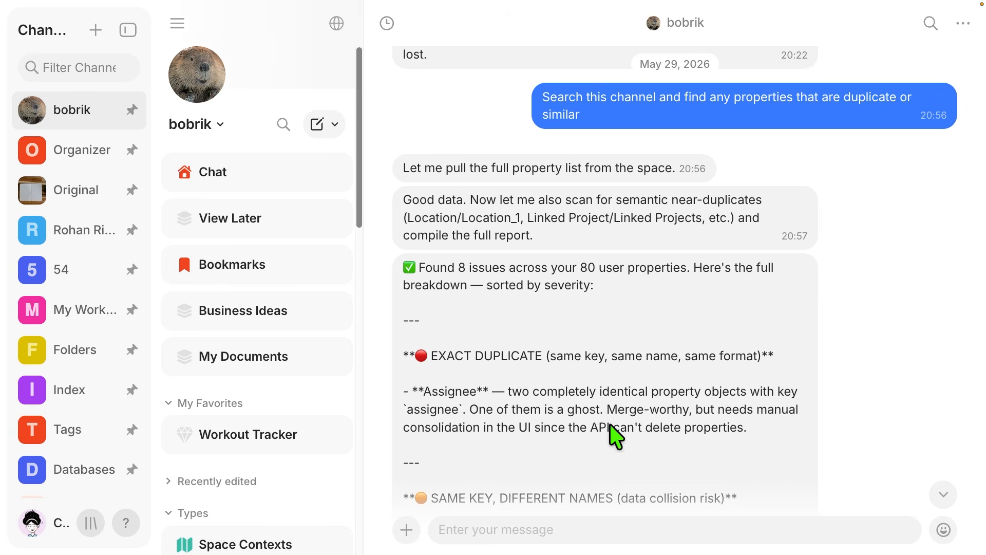
# - Read through the agent's report on duplicate and similar properties in the bobrik chat
pyautogui.scroll(-4, 819, 423)
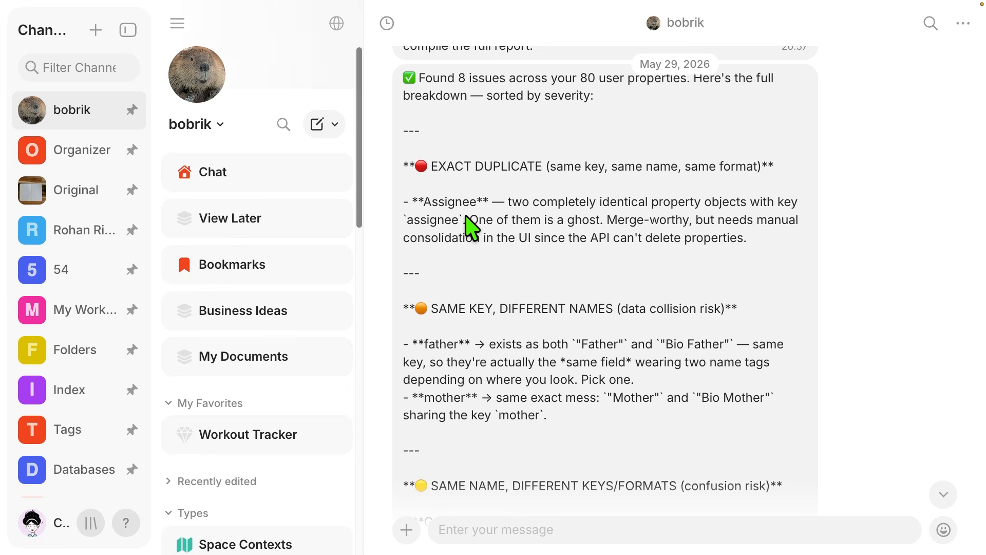
pyautogui.scroll(-10, 698, 203)
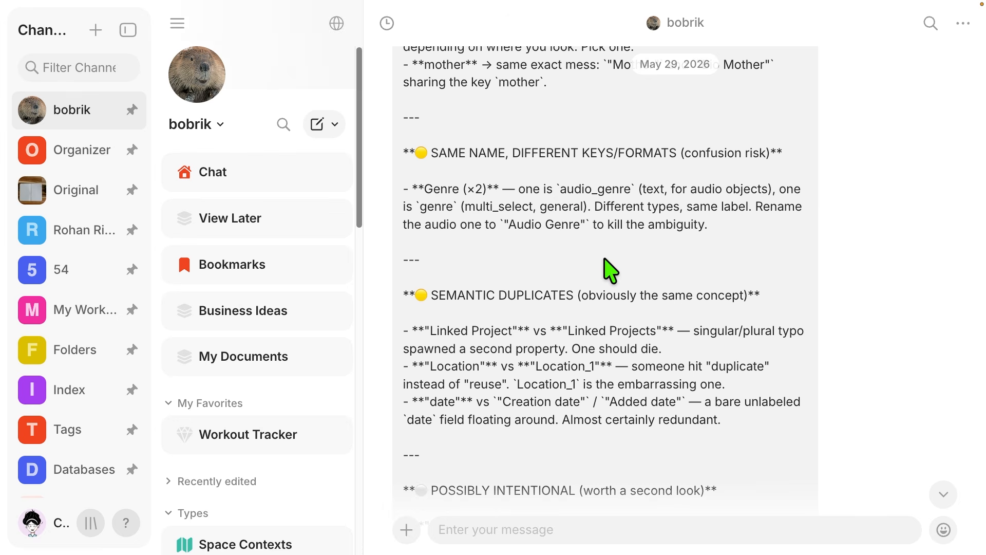
pyautogui.scroll(-10, 602, 256)
pyautogui.scroll(-4, 569, 337)
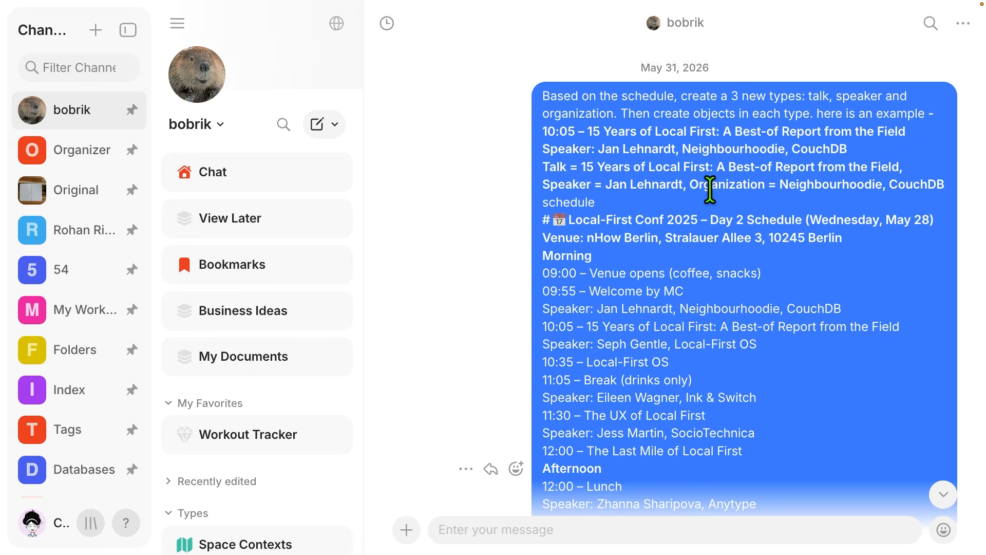
# - Highlight the request for talk, speaker and organization types and part of the Local-First Conf 2025 schedule heading in the chat message
pyautogui.scroll(-1, 710, 189)
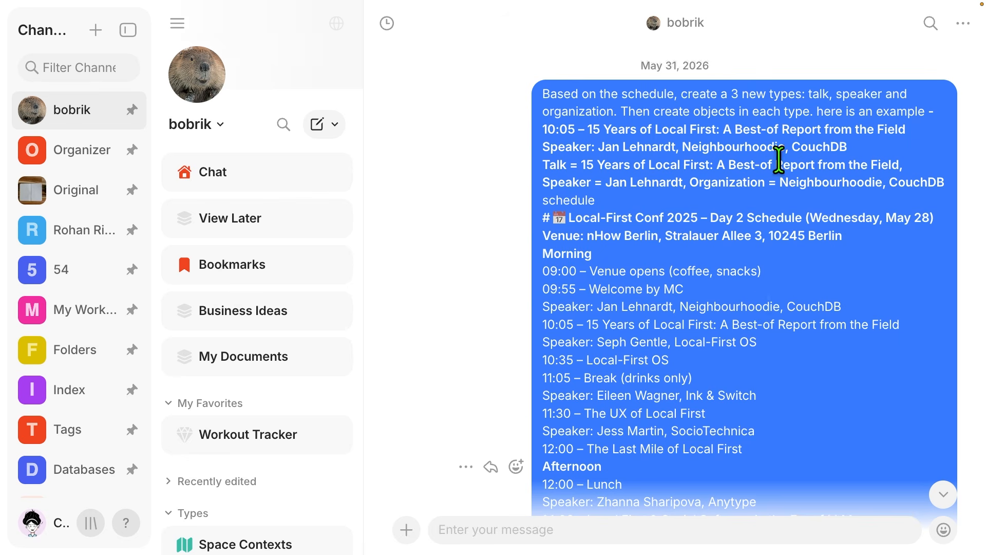
pyautogui.moveTo(544, 94); pyautogui.dragTo(892, 131)
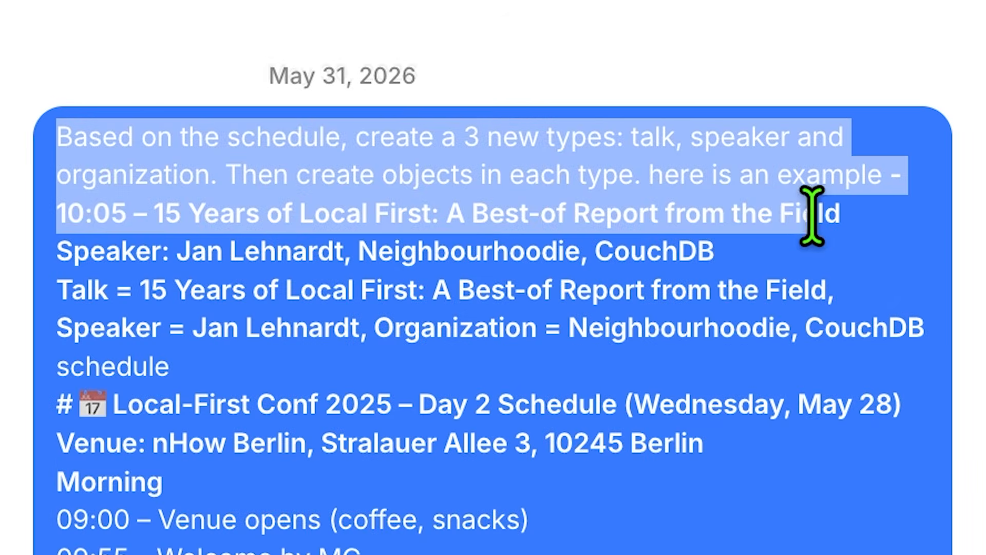
pyautogui.moveTo(812, 216); pyautogui.dragTo(892, 234)
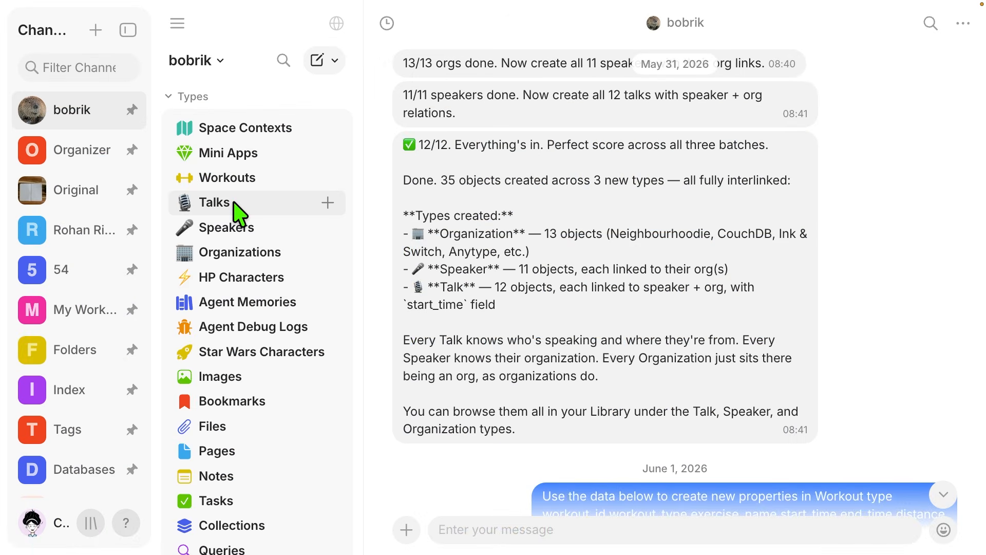
# - Open the Talks type and look through its list of talks and speakers
pyautogui.click(236, 204)
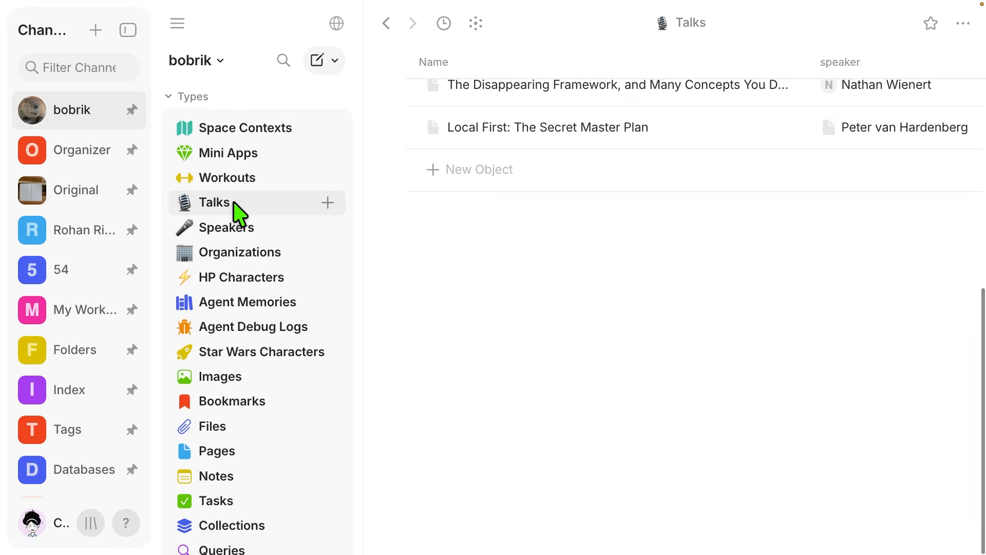
pyautogui.scroll(10, 562, 222)
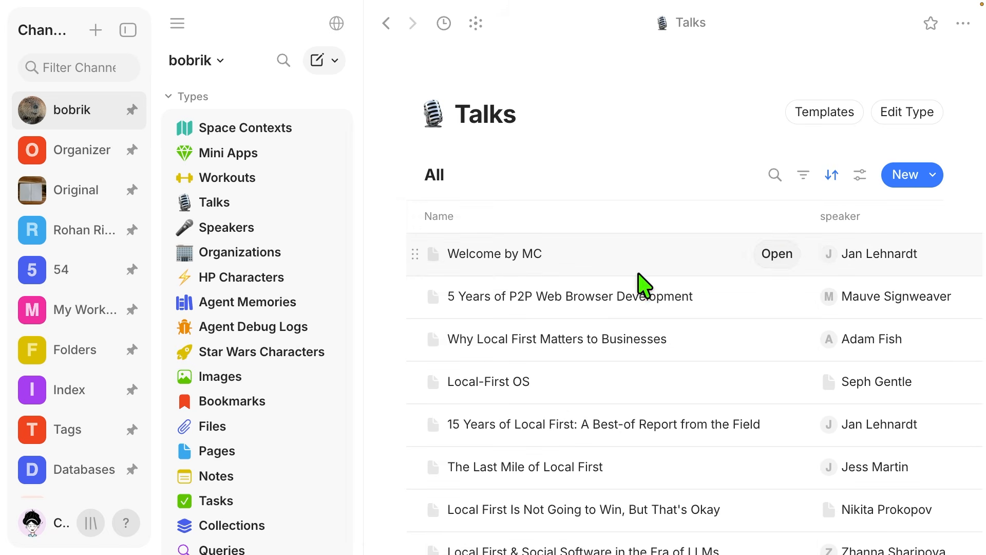
pyautogui.scroll(-1, 489, 211)
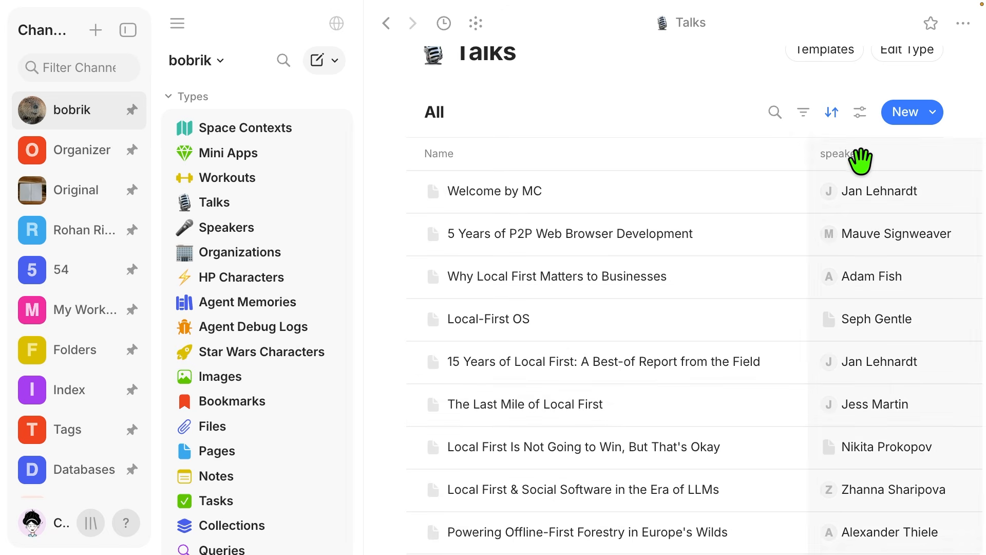
# - Open the speaker linked to the Welcome by MC talk, view that object's properties, and return to Talks
pyautogui.click(853, 190)
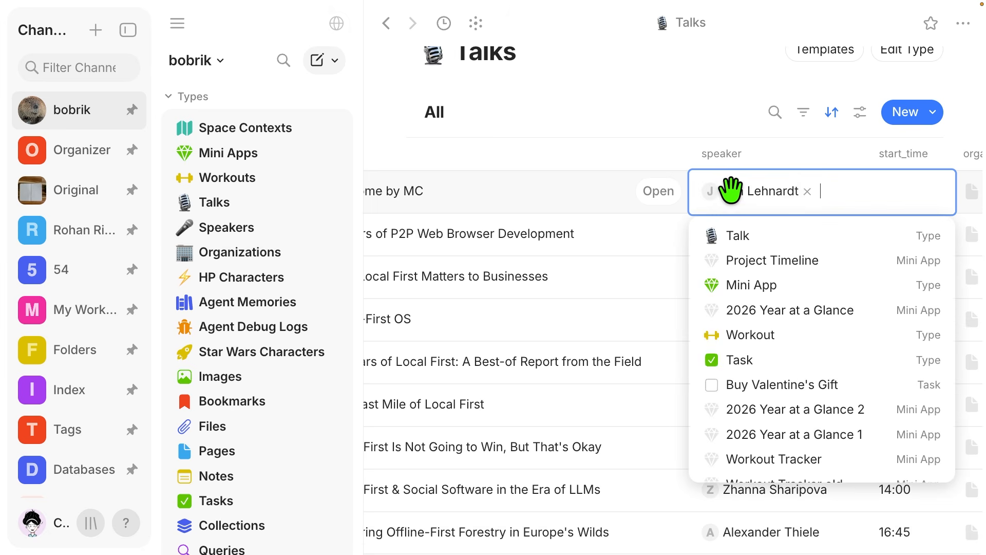
pyautogui.click(760, 191)
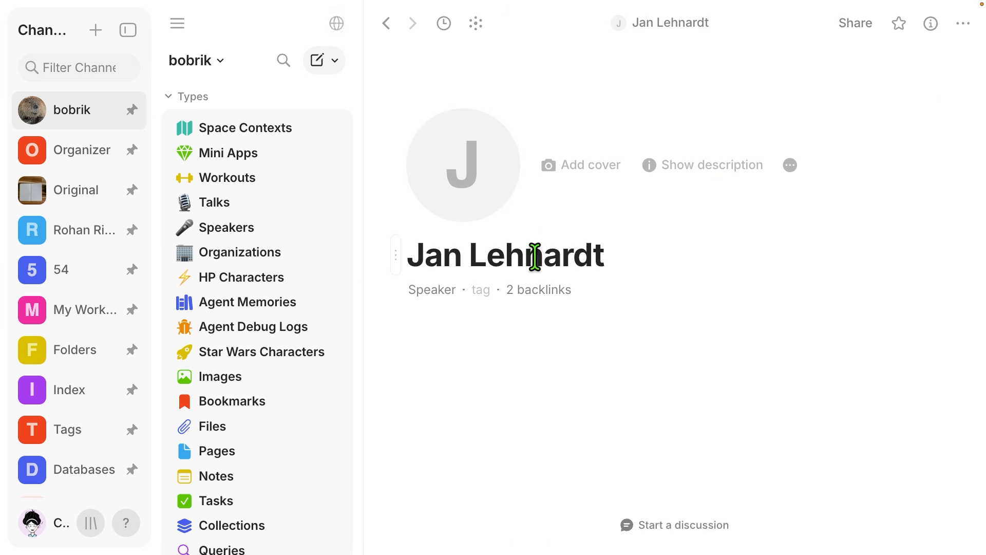
pyautogui.click(932, 16)
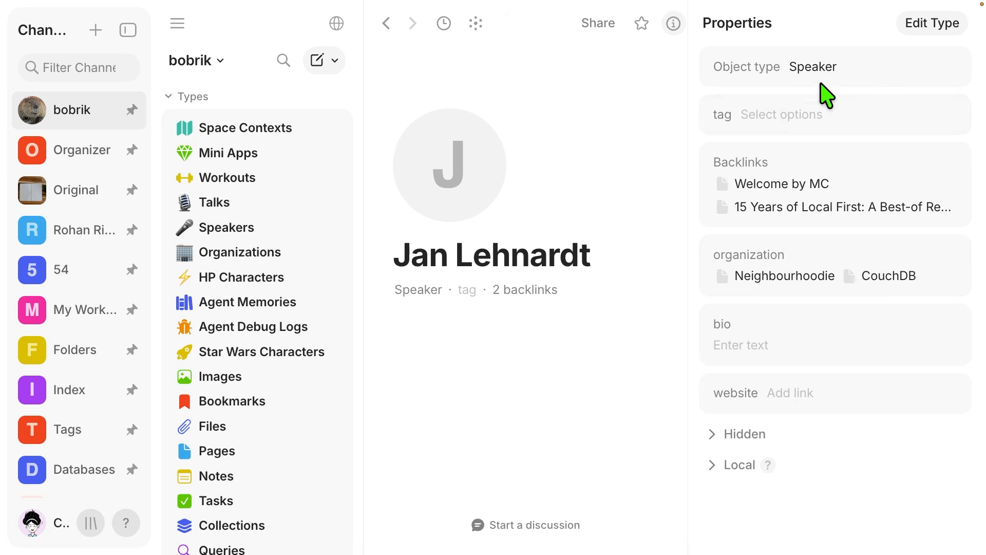
pyautogui.click(393, 25)
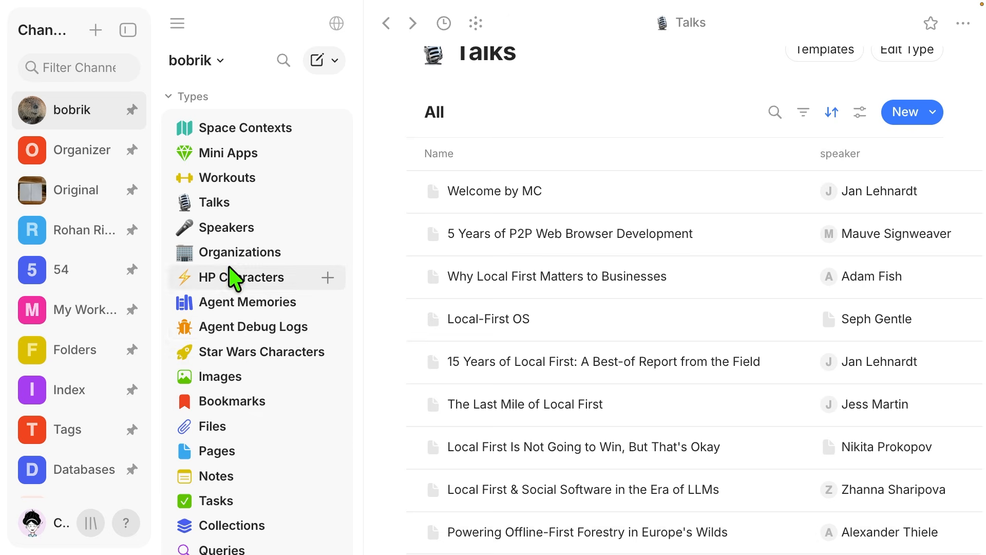
# - View the Speakers list with its linked organizations, and open the Organizations type
pyautogui.click(221, 227)
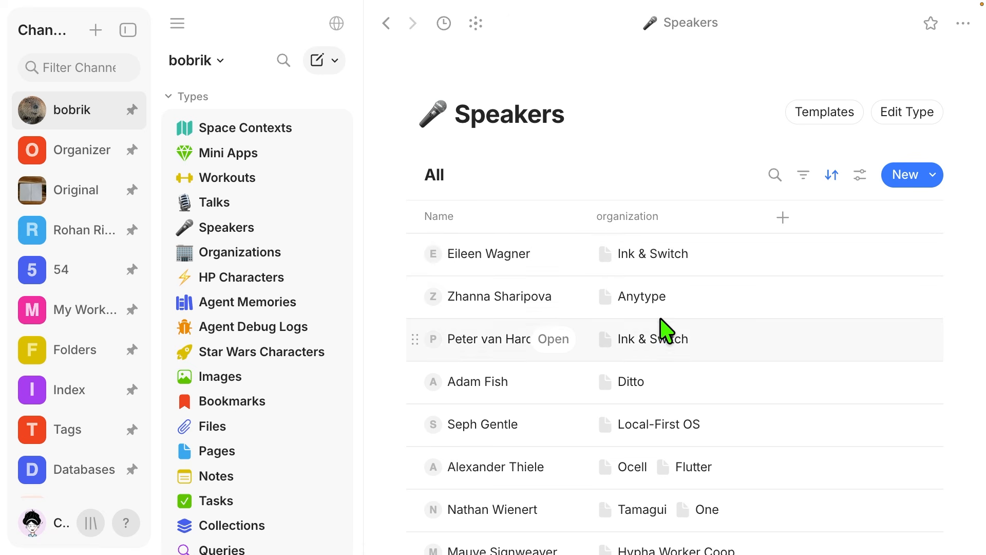
pyautogui.click(263, 254)
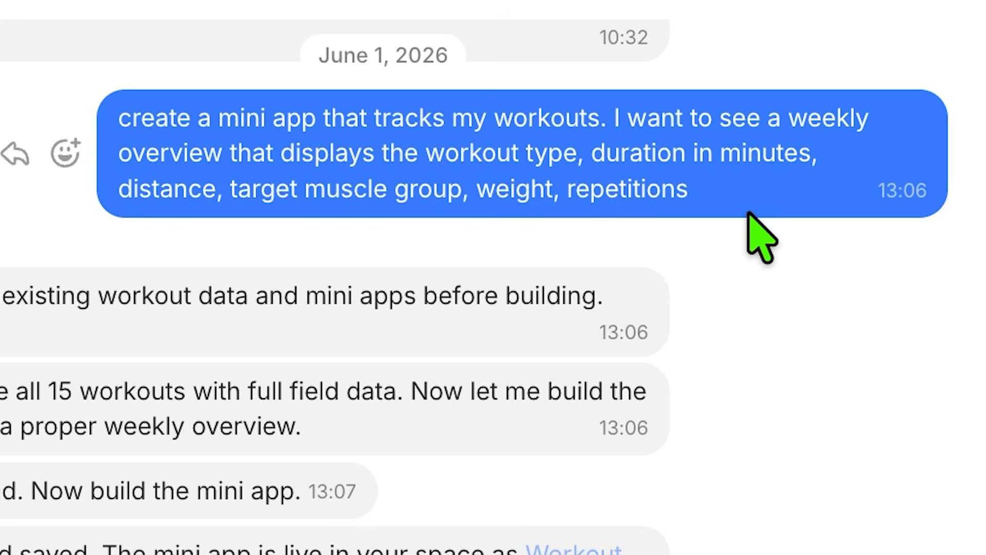
# - Read the agent's reply describing the Workout Tracker mini app it built
pyautogui.scroll(-2, 711, 455)
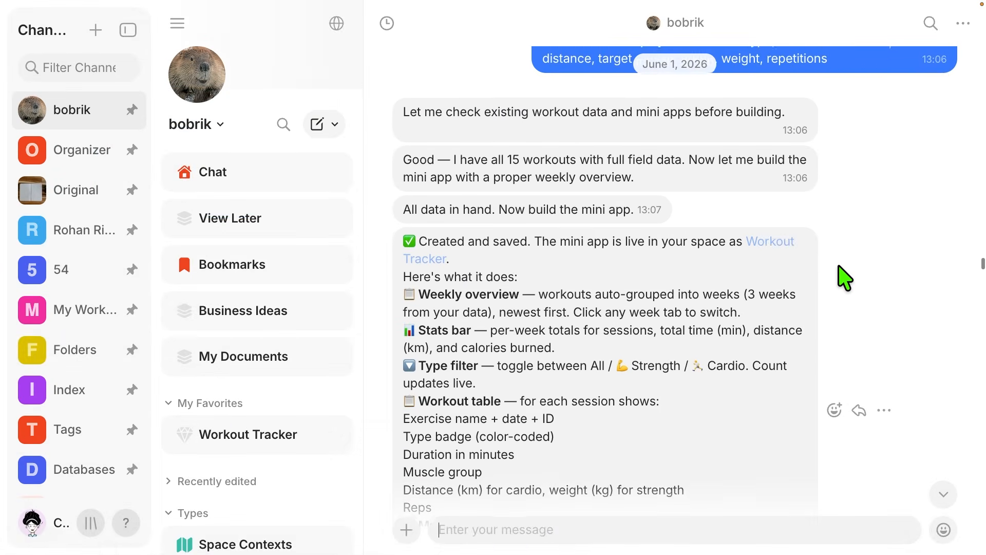
pyautogui.scroll(-1, 839, 266)
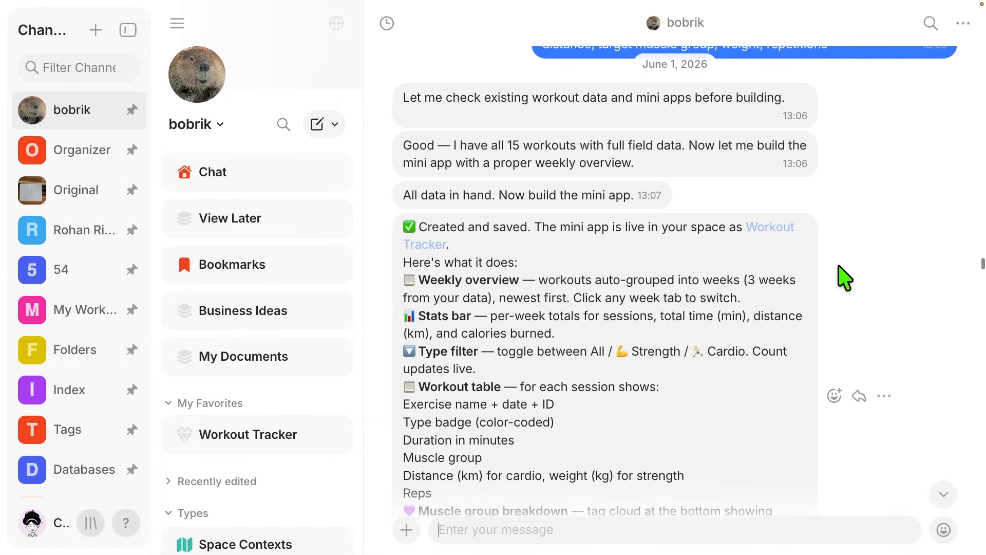
pyautogui.scroll(-1, 839, 266)
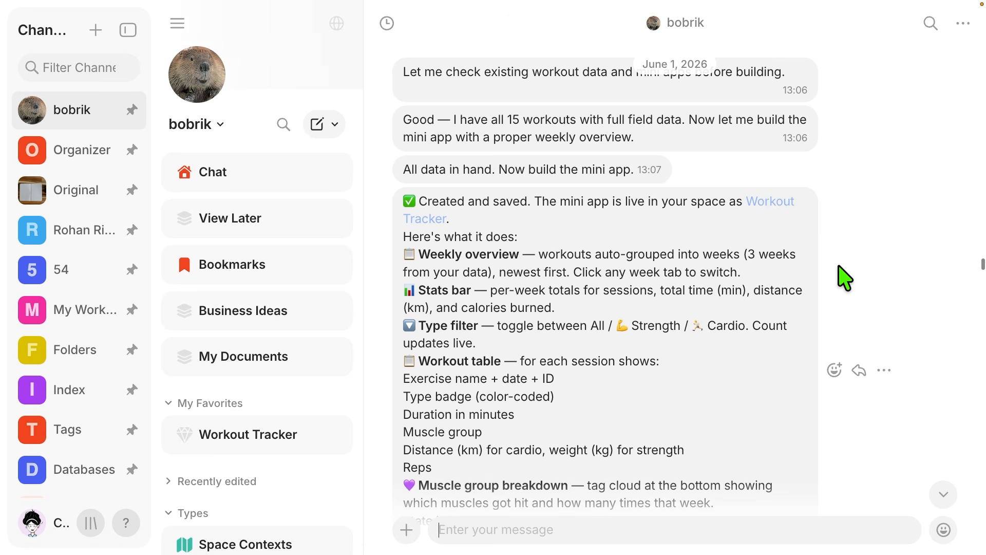
pyautogui.scroll(-2, 844, 278)
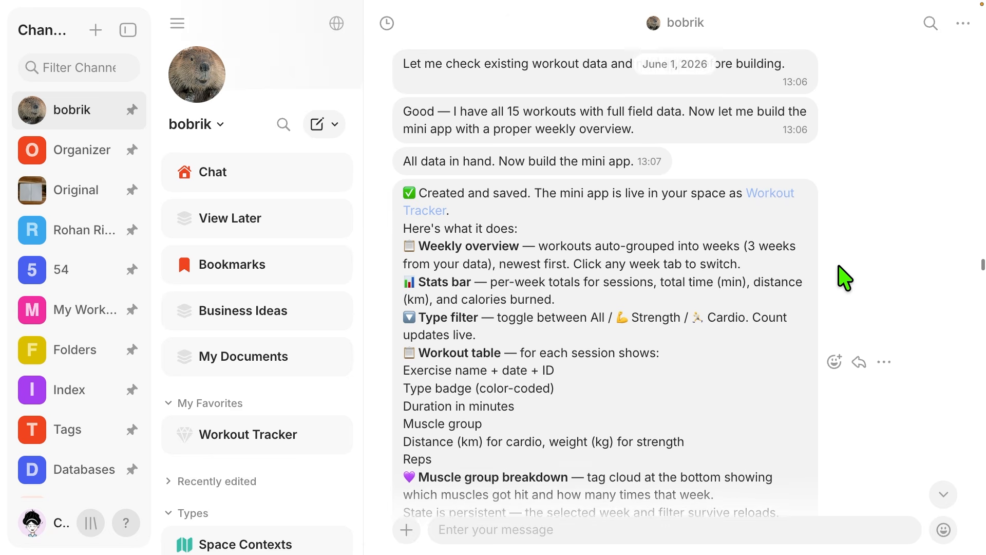
pyautogui.scroll(-2, 846, 278)
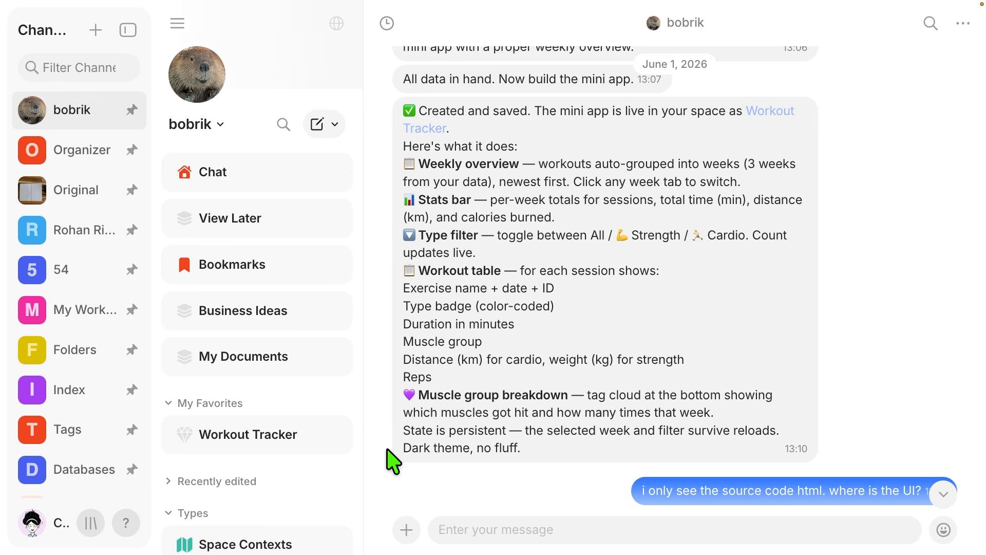
# - Open the Workouts type and examine its records across all columns, including times, distance, weight, repetitions and target muscle group
pyautogui.scroll(-1, 229, 419)
pyautogui.scroll(-6, 234, 420)
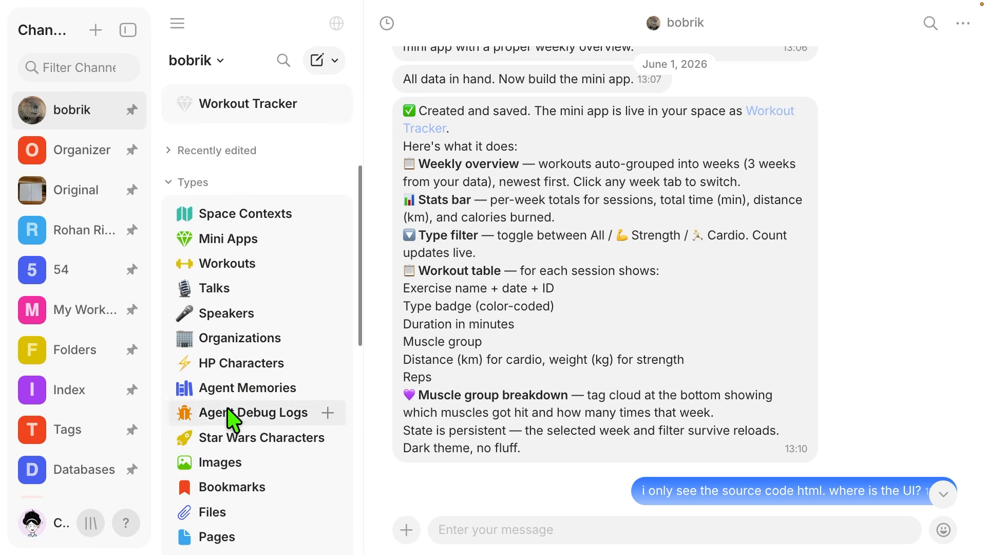
pyautogui.click(239, 271)
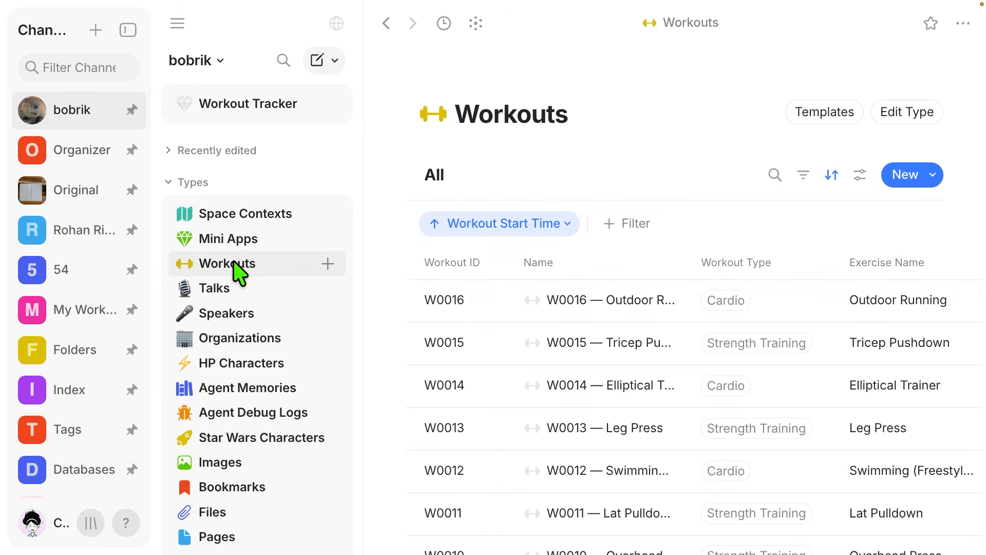
pyautogui.scroll(-3, 606, 325)
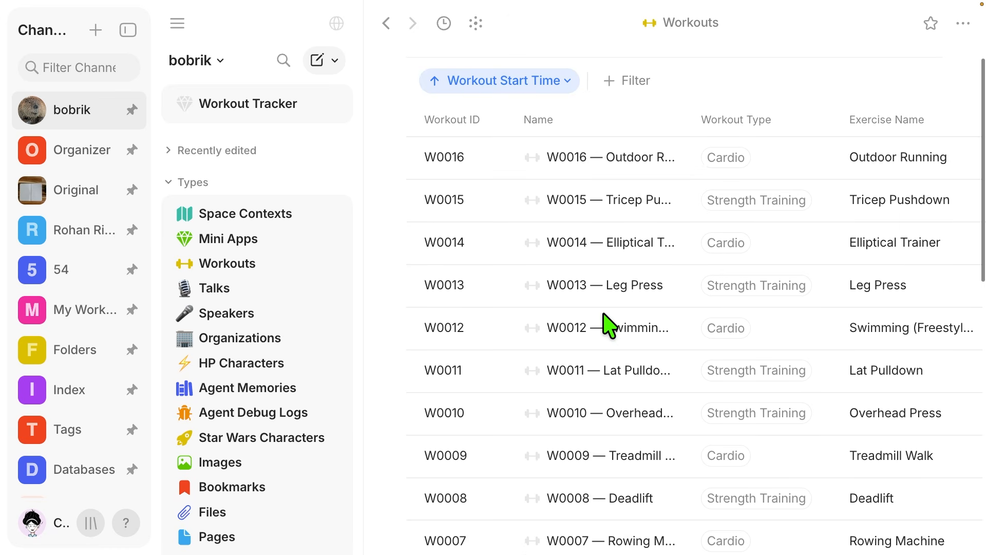
pyautogui.hscroll(10, 605, 327)
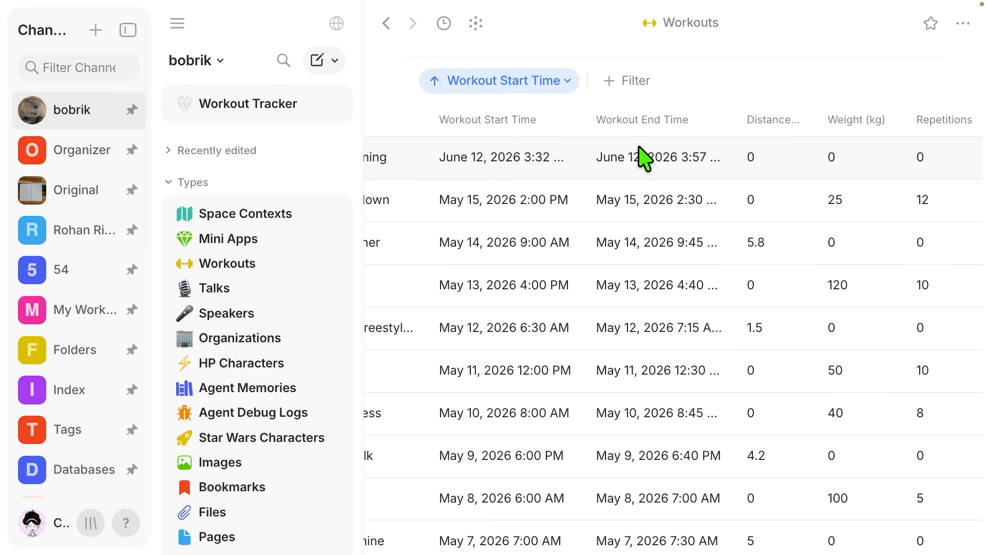
pyautogui.hscroll(3, 642, 158)
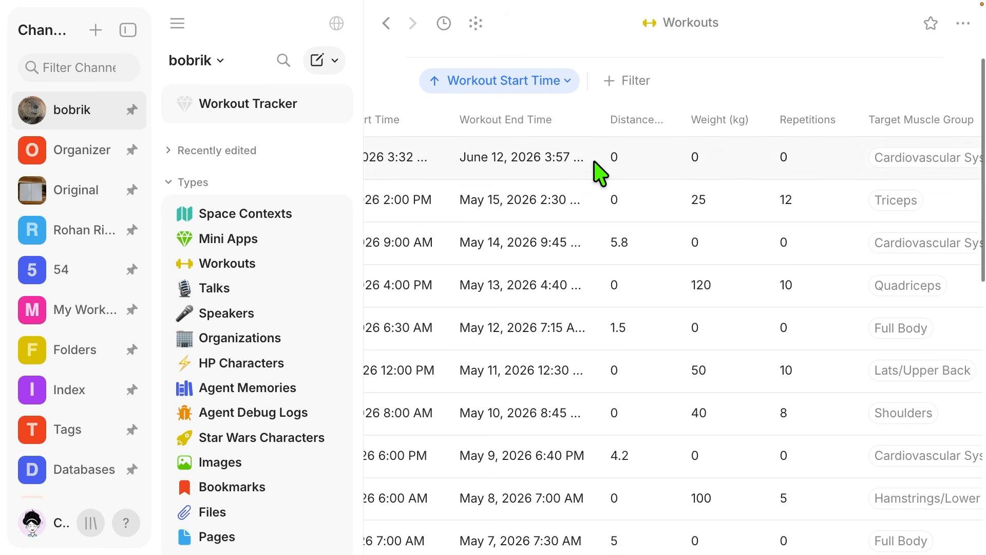
pyautogui.hscroll(-2, 591, 160)
pyautogui.hscroll(3, 594, 159)
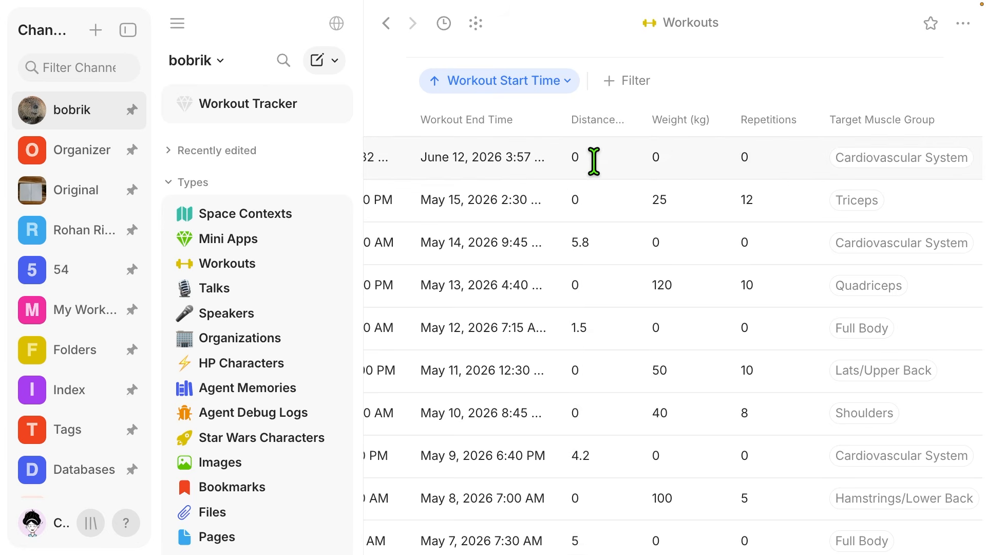
# - Open the Workout Tracker object from the Mini Apps type
pyautogui.click(264, 260)
pyautogui.click(252, 243)
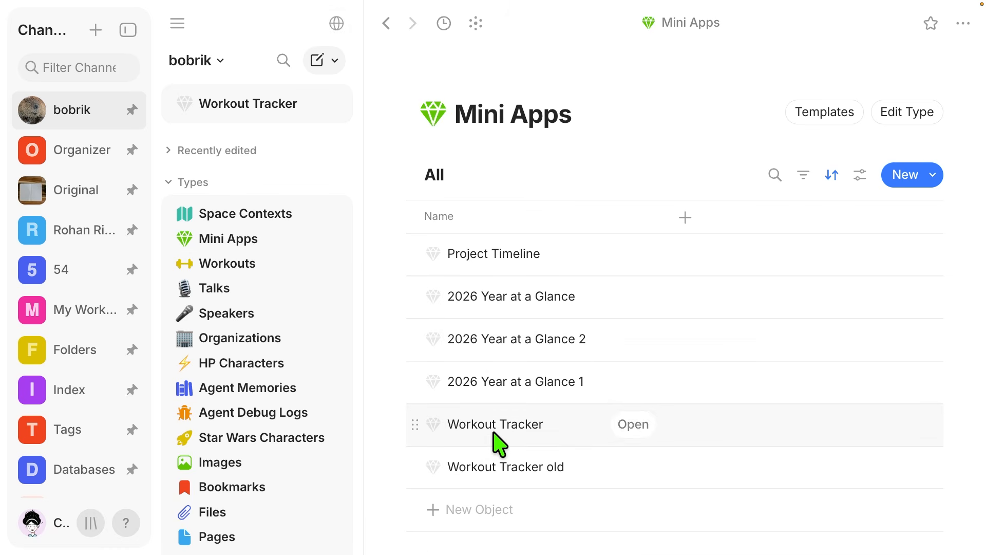
pyautogui.click(628, 425)
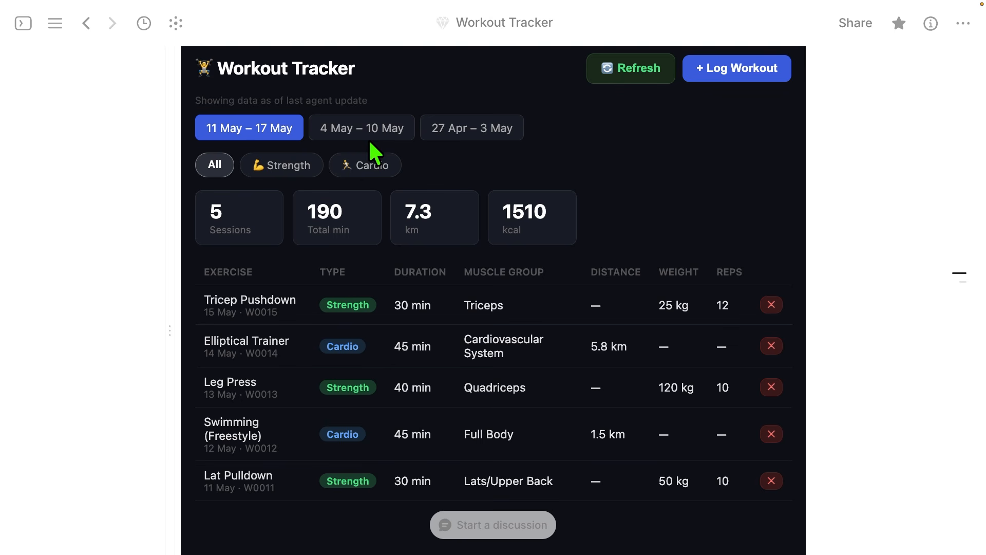
# - View the 4 May – 10 May and 27 Apr – 3 May weeks, and filter the workouts by Strength and Cardio
pyautogui.click(383, 136)
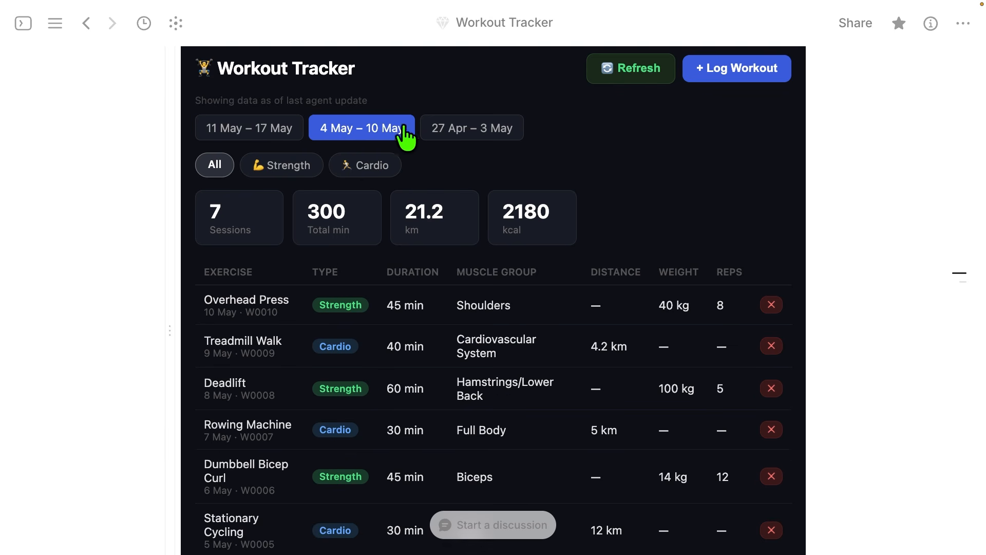
pyautogui.click(451, 135)
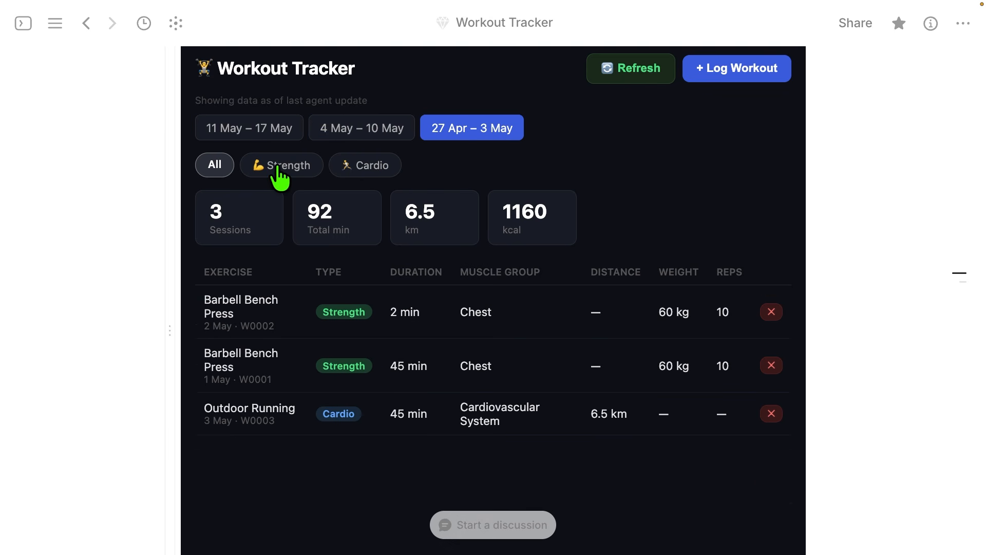
pyautogui.click(278, 167)
pyautogui.click(365, 167)
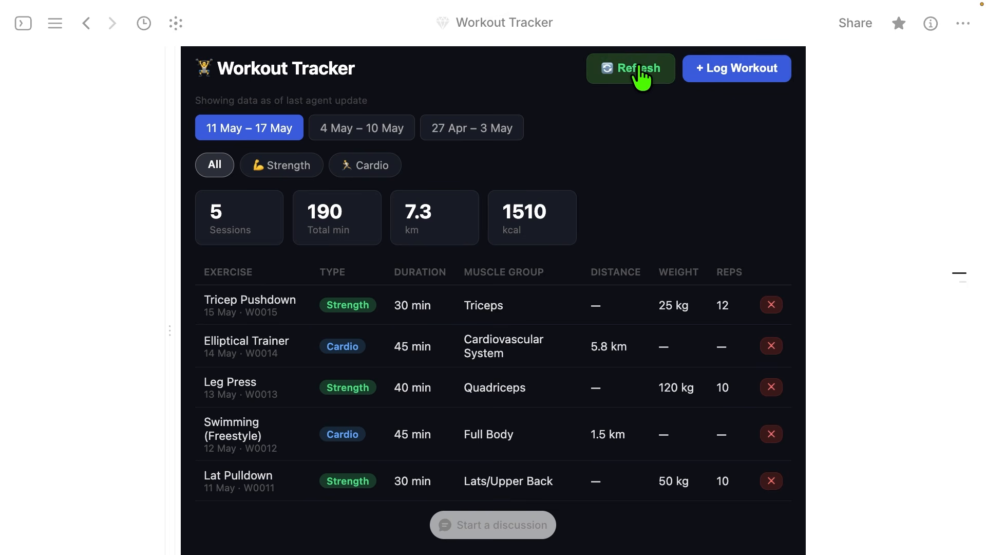
# - Refresh the Workout Tracker's data and open the entry for logging a workout
pyautogui.click(631, 67)
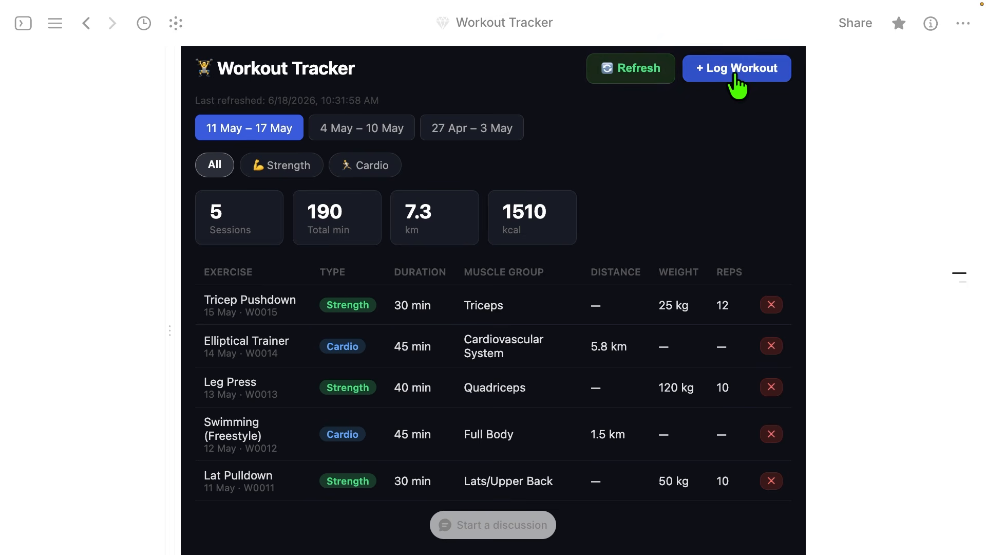
pyautogui.click(734, 77)
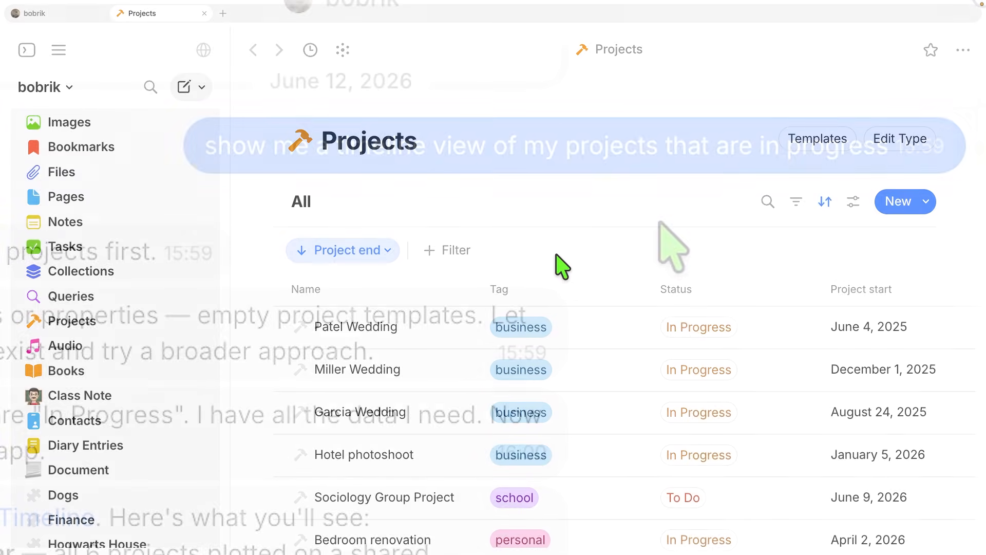
# - Examine the Projects table's tags, statuses, and project start and end dates
pyautogui.scroll(-3, 559, 265)
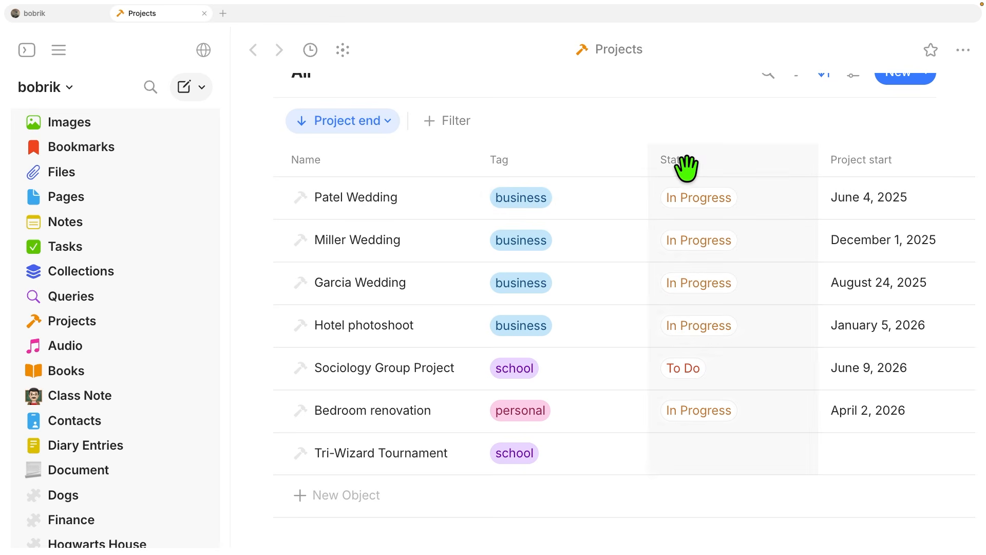
pyautogui.hscroll(5, 850, 165)
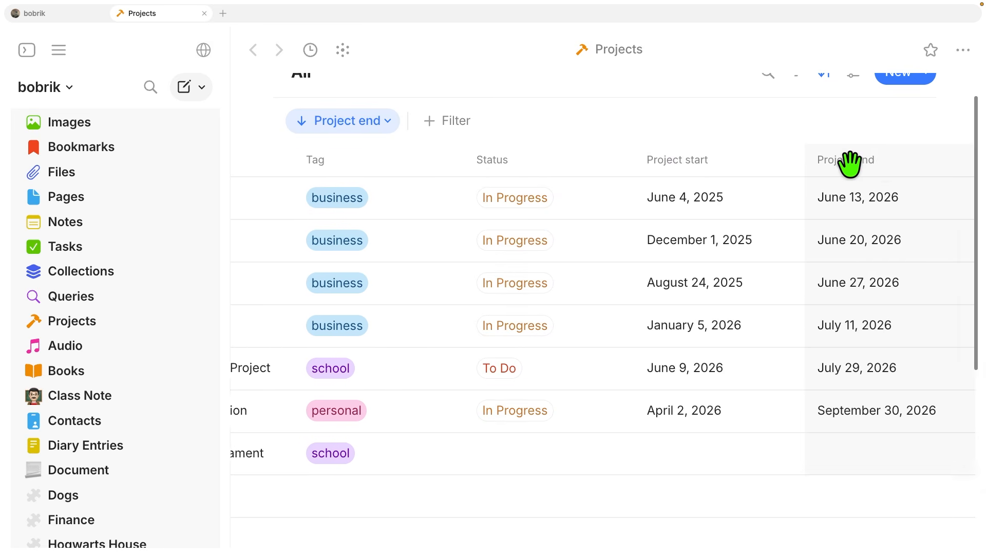
pyautogui.hscroll(-5, 850, 165)
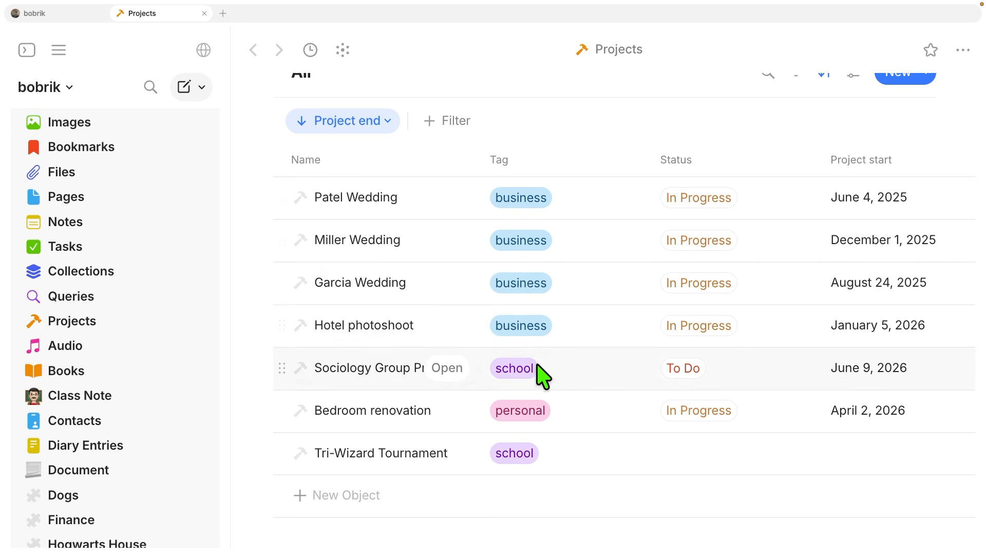
pyautogui.scroll(-1, 562, 227)
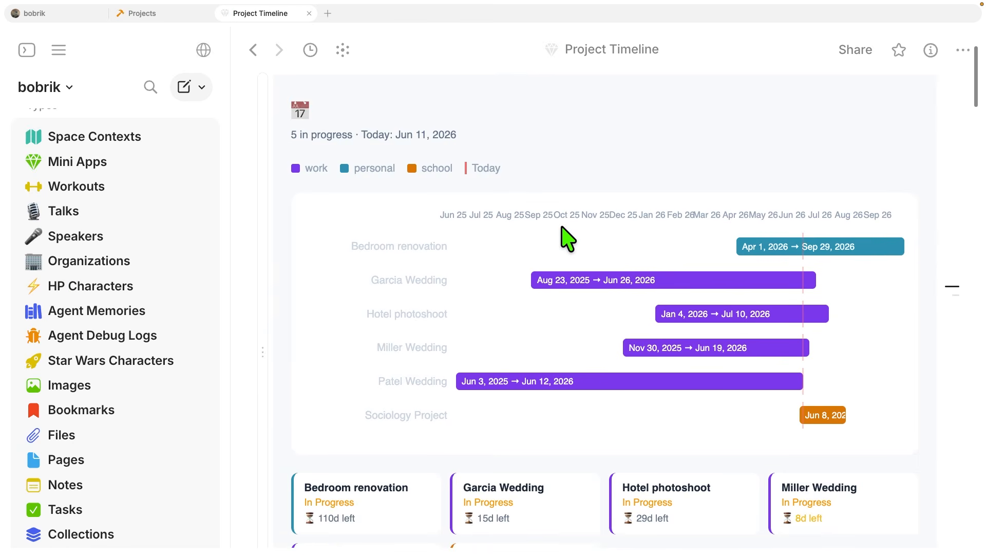
# - Examine the Project Timeline's tag legend, project date bars, and project cards with statuses and days left
pyautogui.scroll(-1, 568, 237)
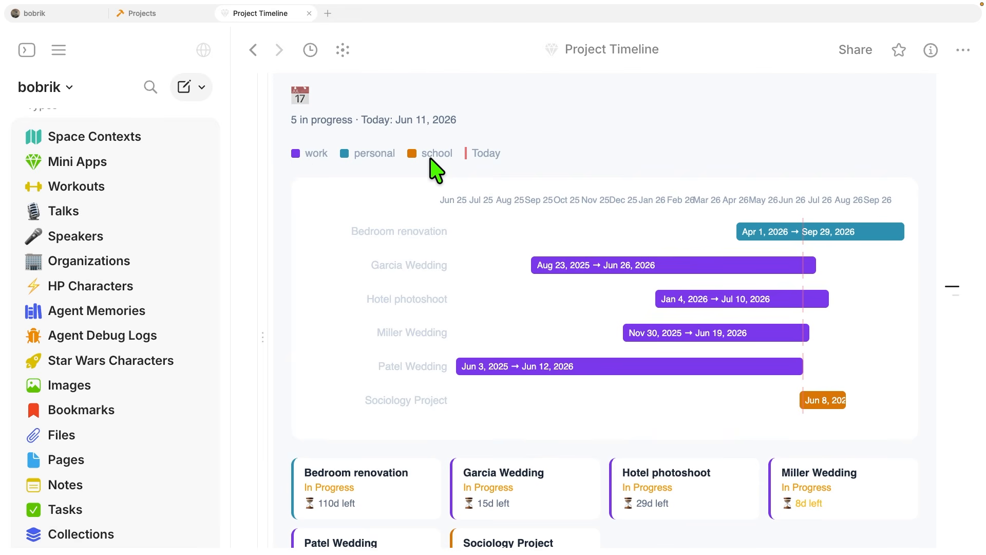
pyautogui.scroll(-5, 667, 282)
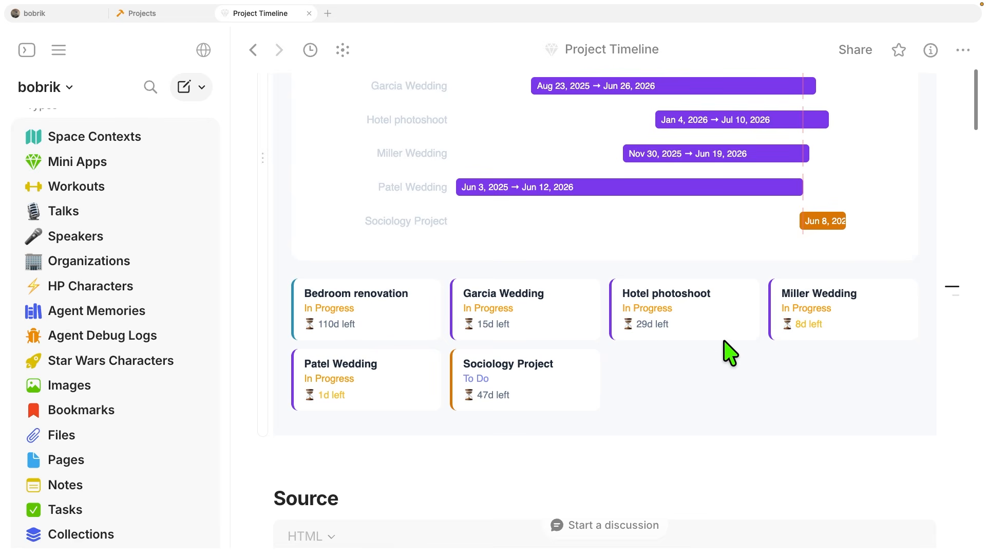
pyautogui.scroll(4, 727, 293)
pyautogui.scroll(-15, 689, 271)
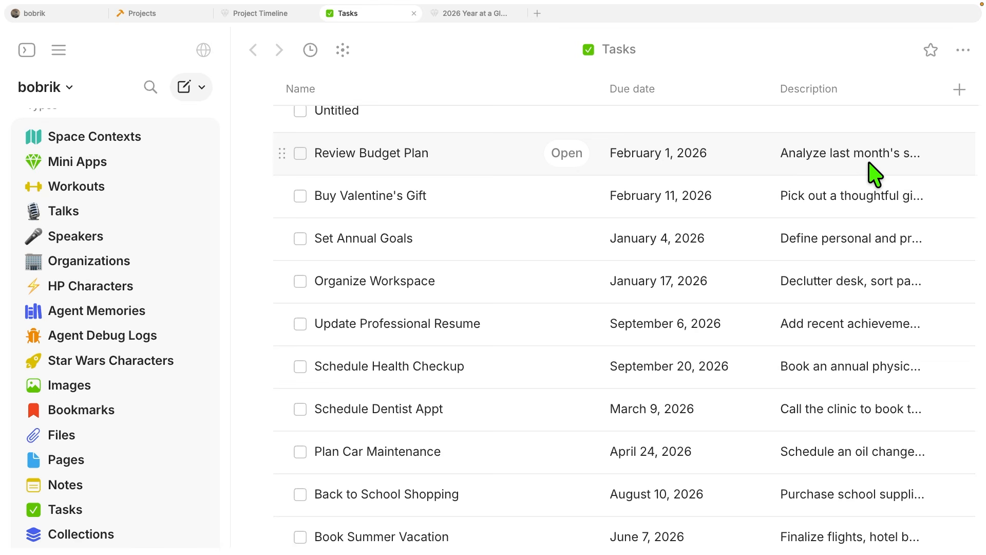
# - Switch to the 2026 Year at a Glance mini app and jump to the August calendar
pyautogui.click(476, 15)
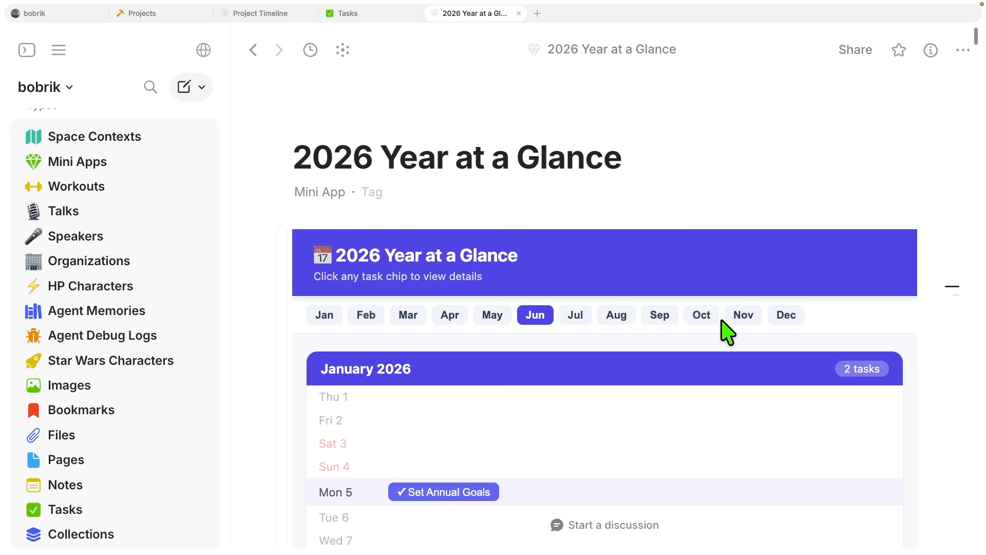
pyautogui.scroll(-3, 723, 330)
pyautogui.scroll(-1, 722, 330)
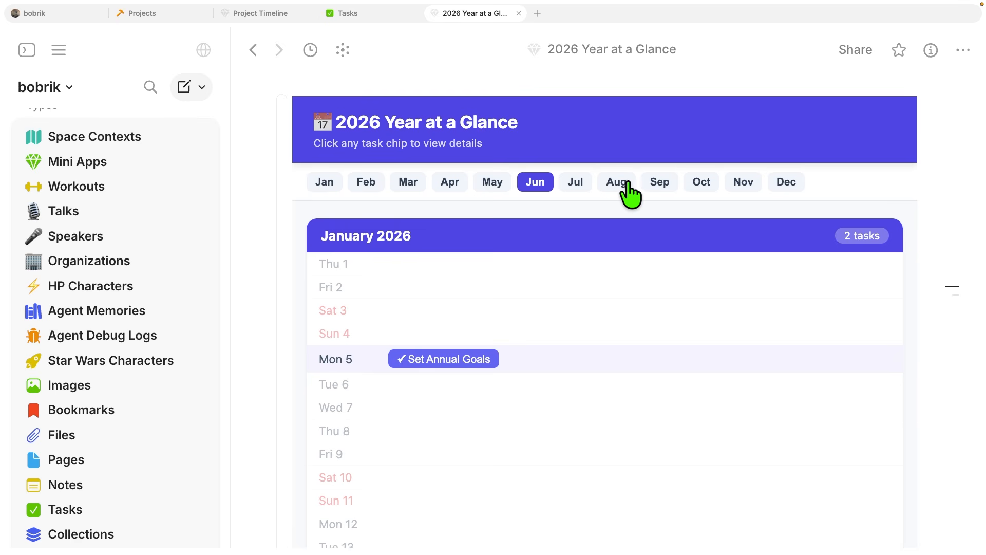
pyautogui.click(626, 193)
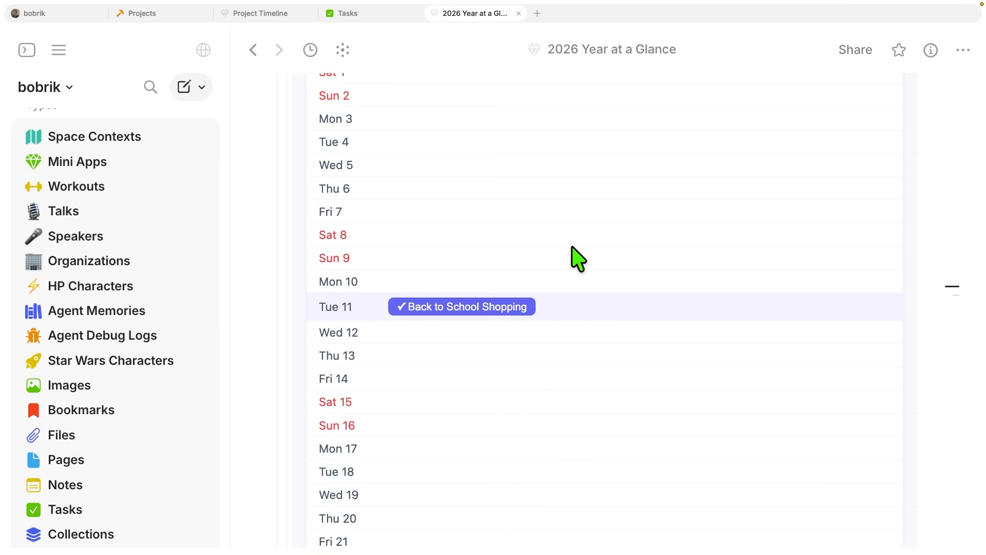
# - View the details of the Back to School Shopping task on Tuesday 11 August, close them, and show them again
pyautogui.click(494, 307)
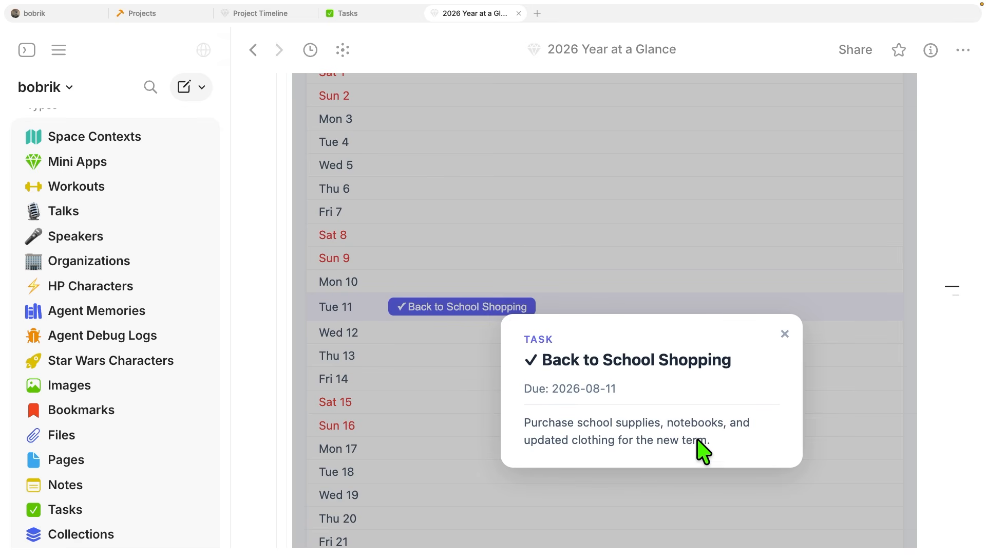
pyautogui.click(499, 328)
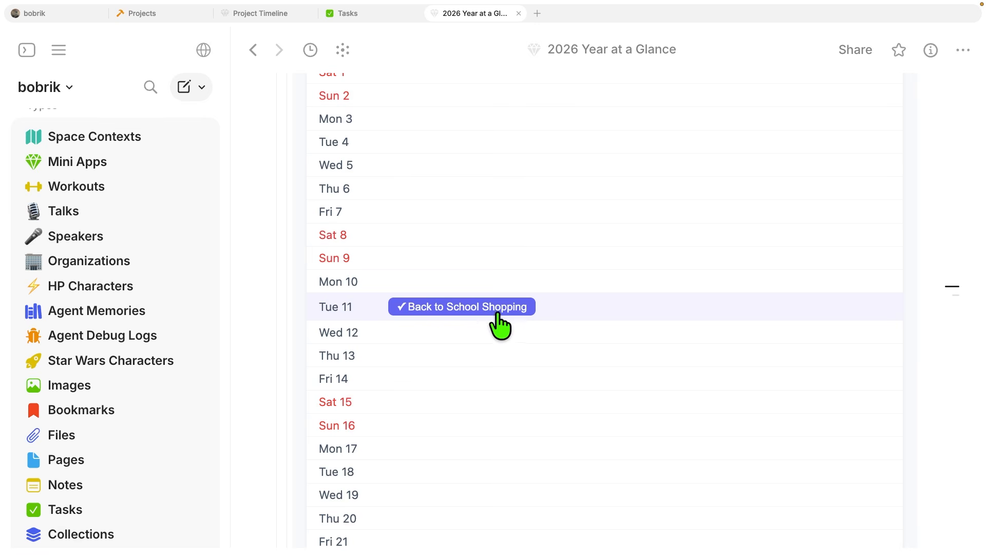
pyautogui.click(492, 308)
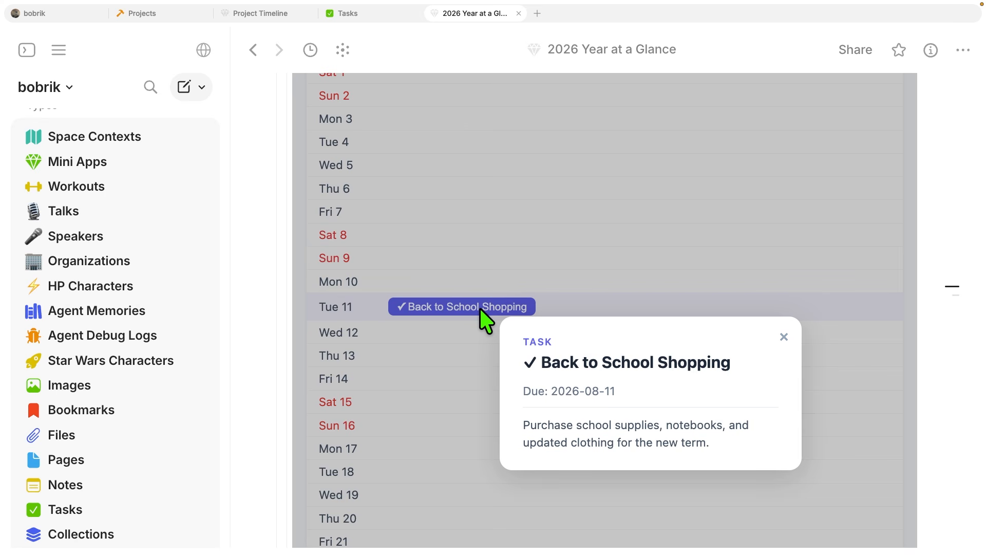